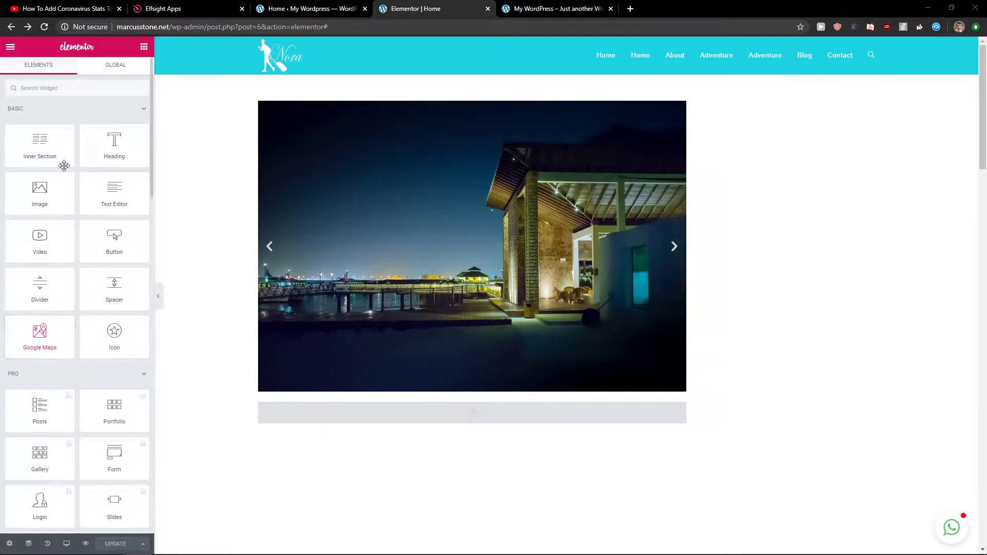
Switch from the Elementor editor tab to the Elfsight homepage tab.
{"action": "left_click", "coordinate": [73, 9]}
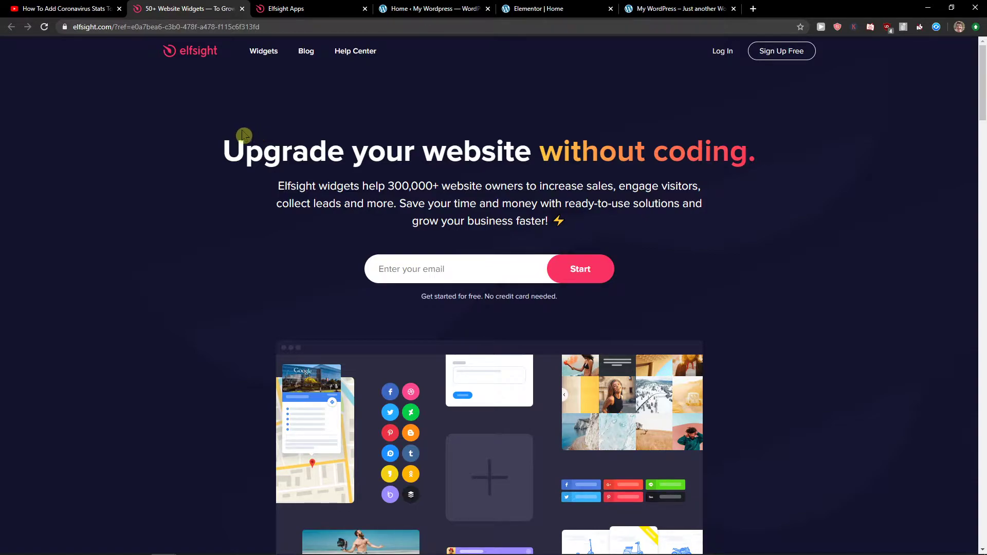
{"action": "left_click", "coordinate": [791, 53]}
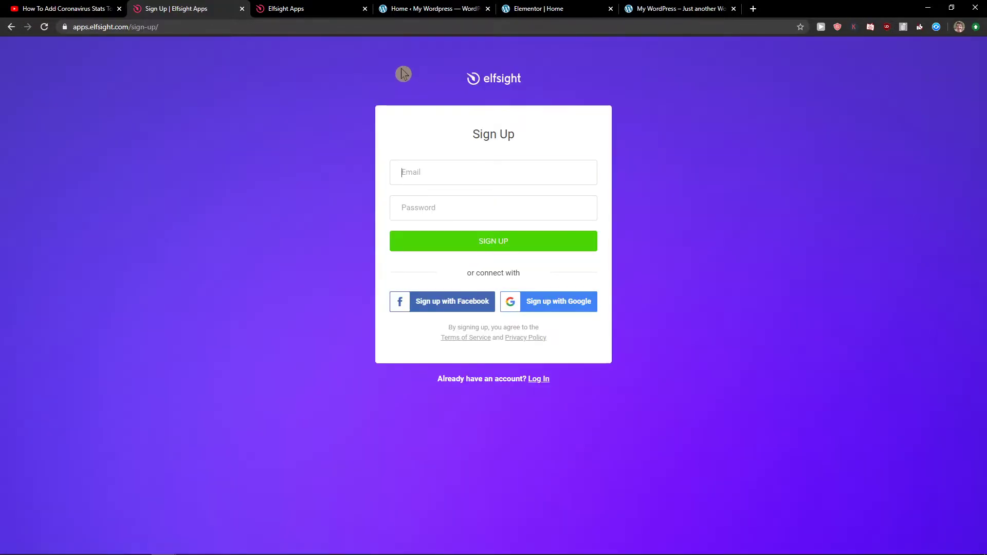
{"action": "left_click", "coordinate": [455, 171]}
{"action": "left_click", "coordinate": [371, 179]}
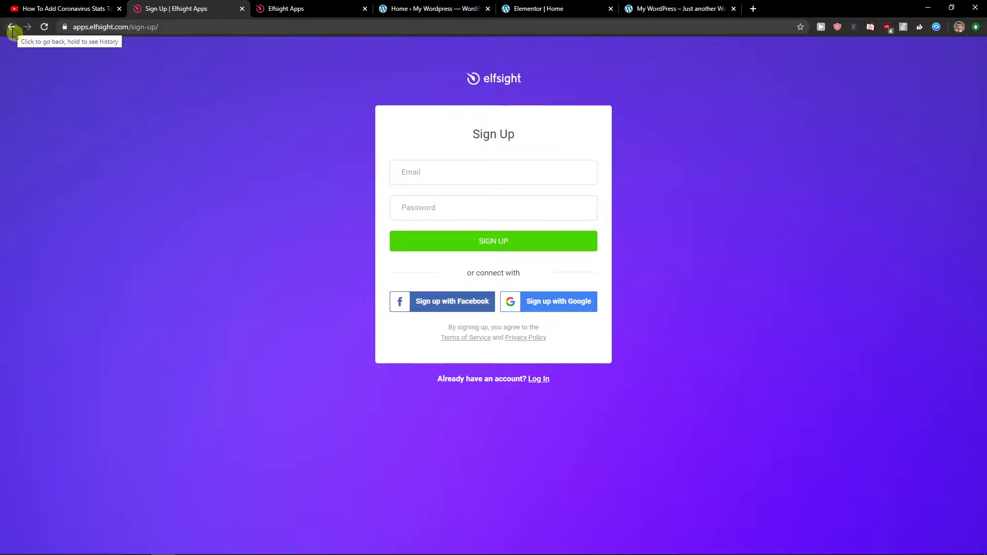
{"action": "left_click", "coordinate": [44, 26]}
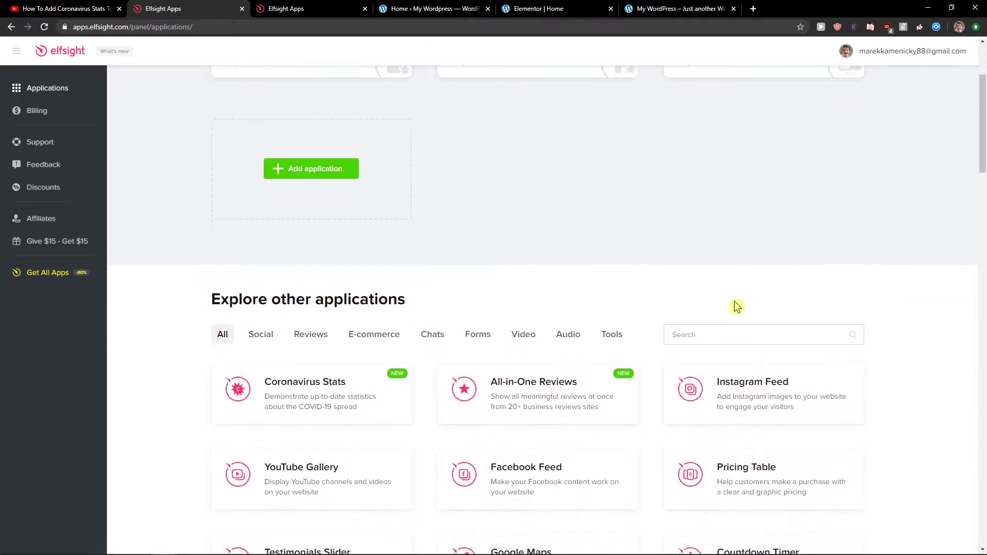
Search the Applications catalogue for the WhatsApp Chat app.
{"action": "left_click", "coordinate": [693, 337]}
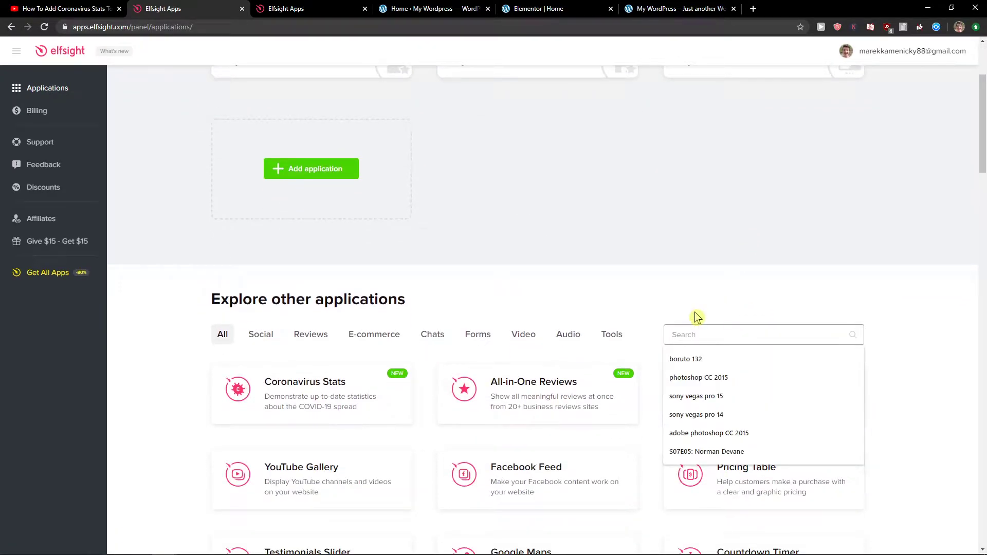
{"action": "type", "text": "whatsapp"}
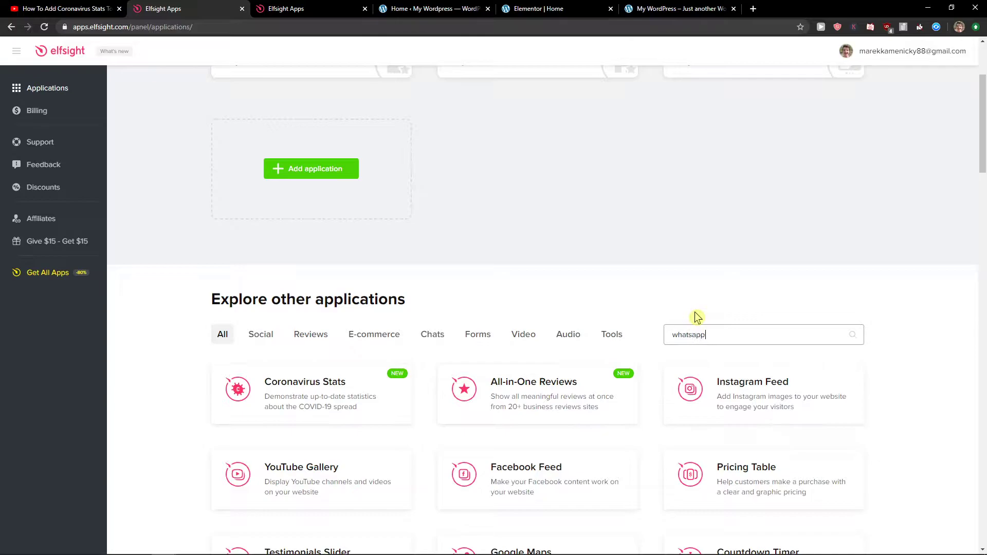
{"action": "scroll", "coordinate": [540, 347], "scroll_direction": "down", "scroll_amount": 1}
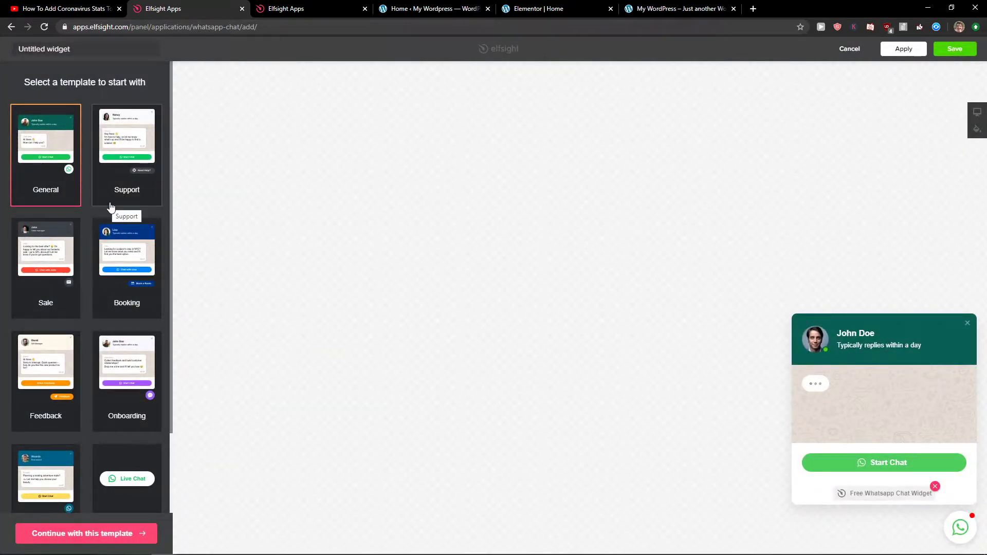
Preview the Support template, return to General, and continue with the General template.
{"action": "left_click", "coordinate": [112, 177]}
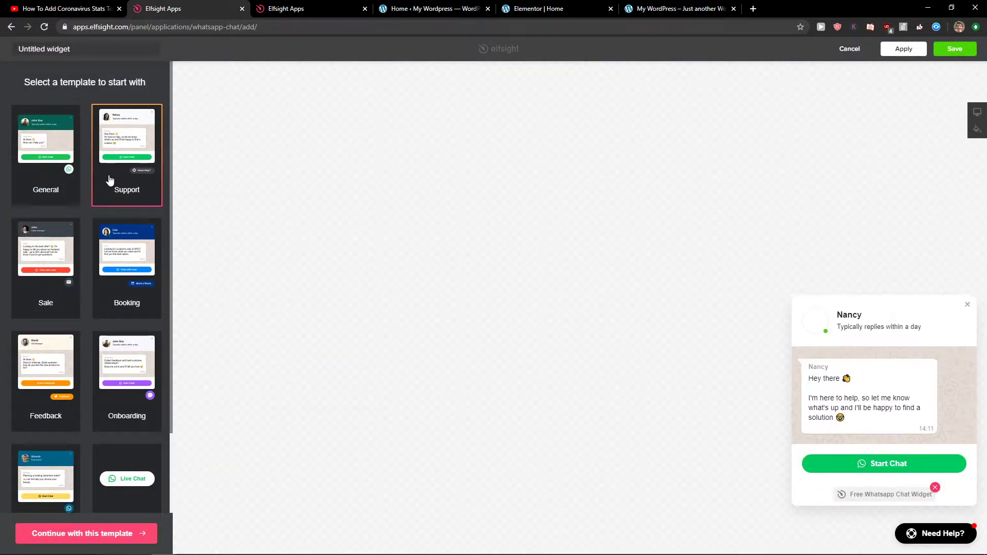
{"action": "left_click", "coordinate": [52, 198]}
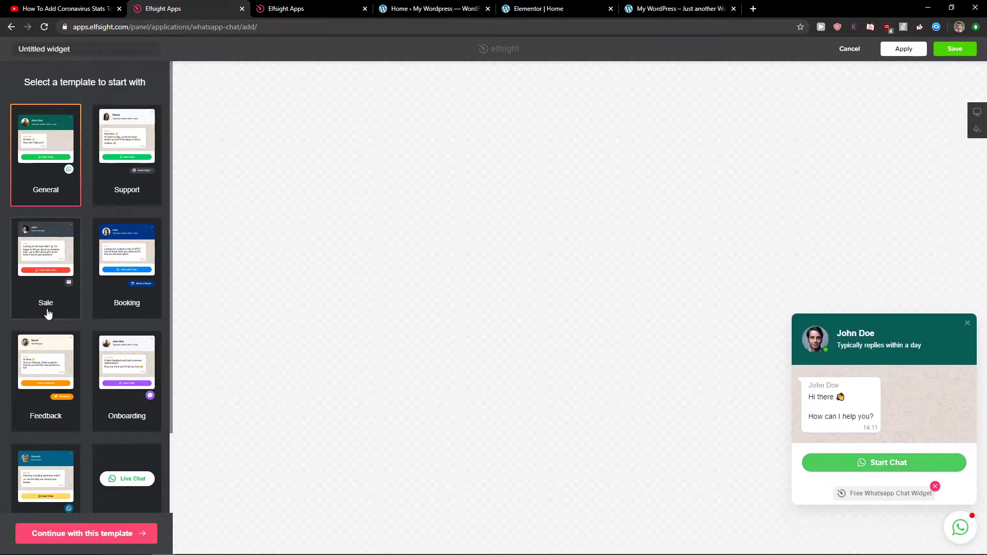
{"action": "left_click", "coordinate": [103, 532]}
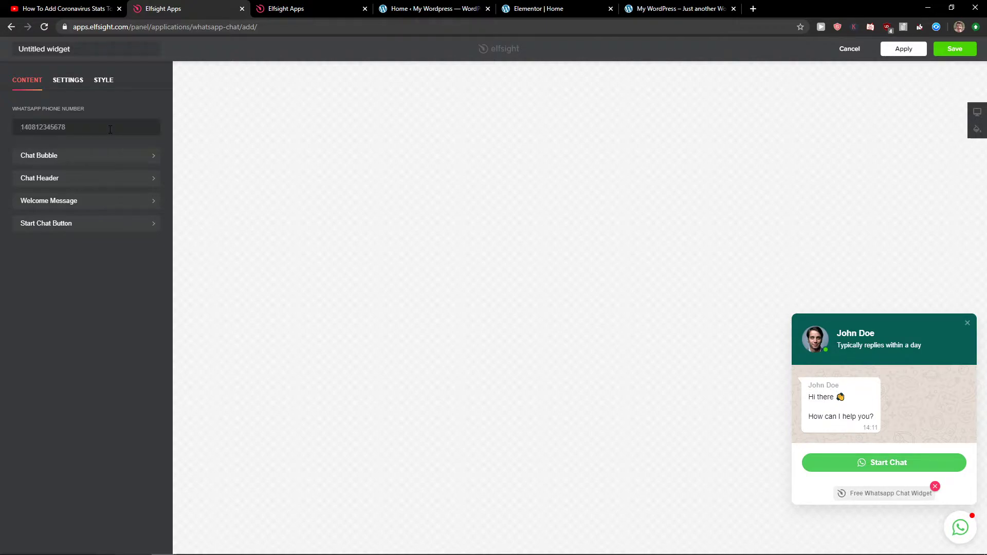
{"action": "left_click", "coordinate": [68, 80]}
{"action": "left_click", "coordinate": [30, 81]}
{"action": "left_click", "coordinate": [103, 81]}
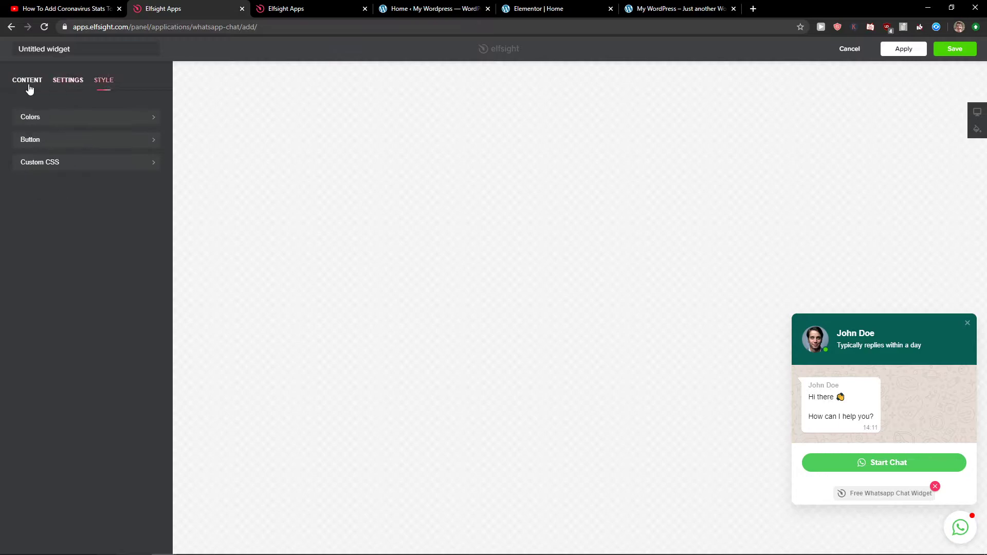
{"action": "left_click", "coordinate": [27, 80]}
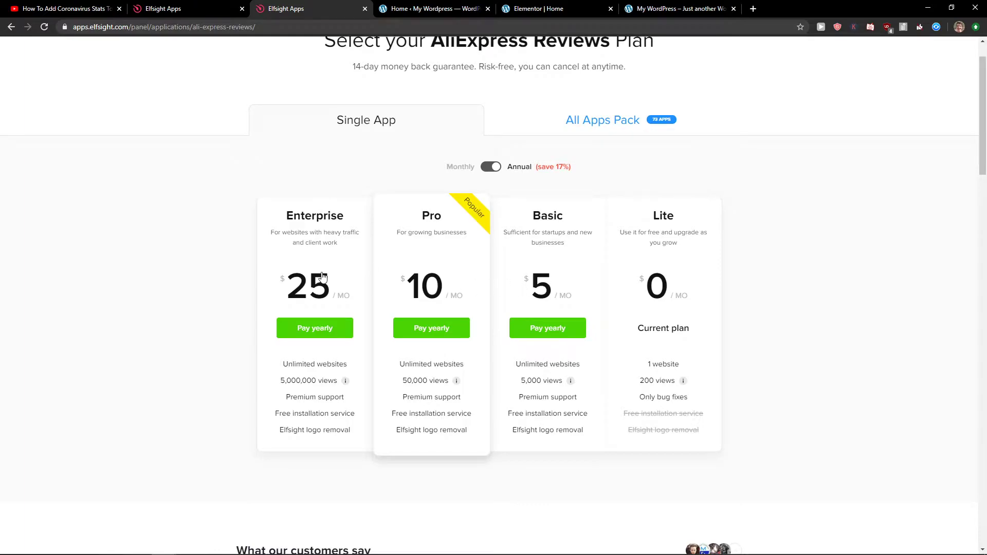
Compare All Apps Pack and Single App pricing, then return to the WhatsApp Chat widget page.
{"action": "left_click", "coordinate": [670, 132]}
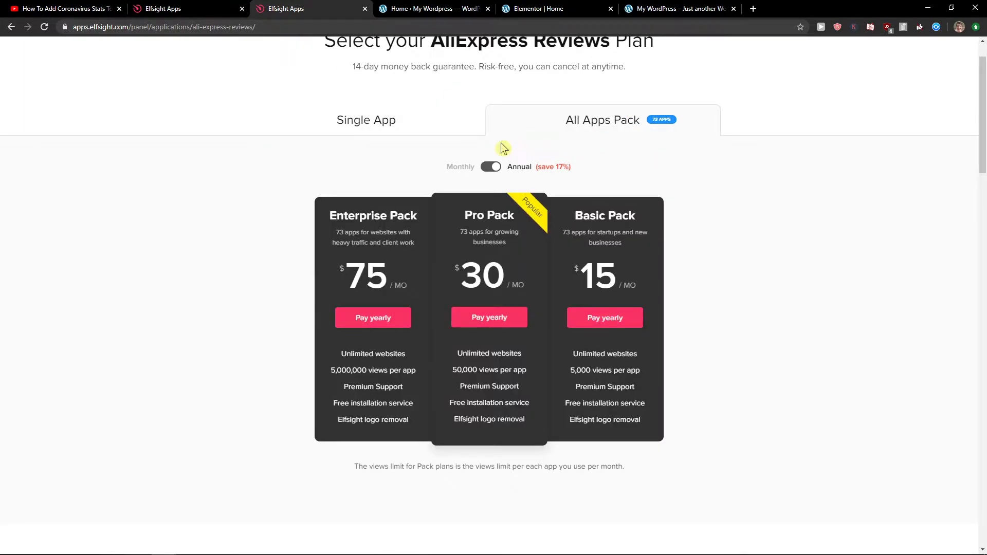
{"action": "left_click", "coordinate": [430, 124]}
{"action": "left_click", "coordinate": [193, 9]}
Copy the widget's embed code and switch over to the WordPress dashboard tab.
{"action": "left_click", "coordinate": [419, 323]}
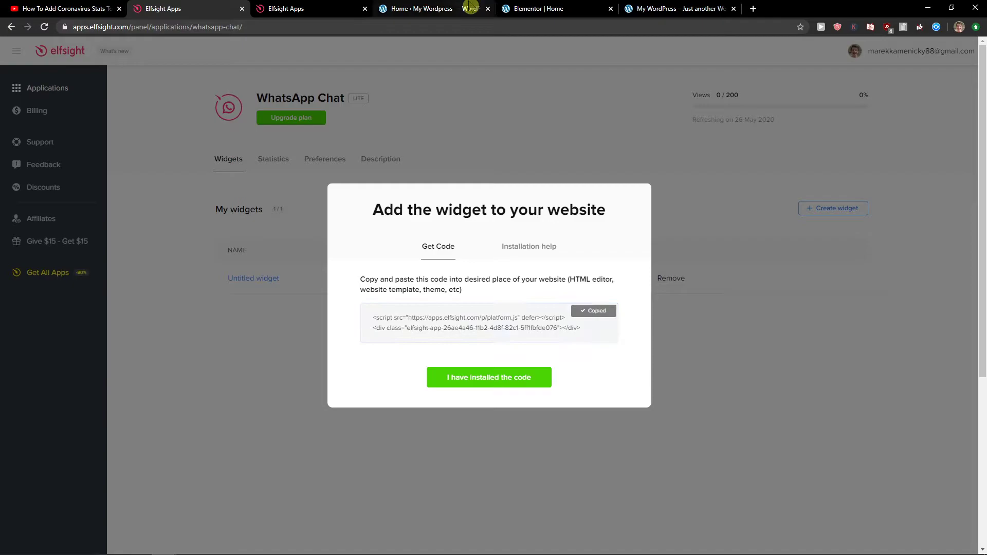
{"action": "left_click", "coordinate": [432, 8]}
{"action": "left_click", "coordinate": [538, 9]}
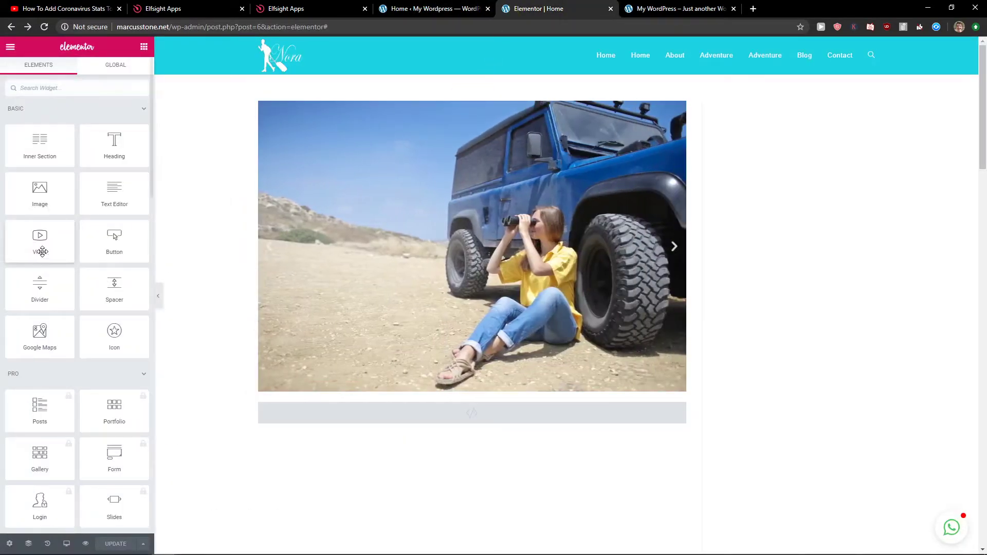
{"action": "scroll", "coordinate": [340, 278], "scroll_direction": "down", "scroll_amount": 3}
{"action": "scroll", "coordinate": [408, 301], "scroll_direction": "up", "scroll_amount": 3}
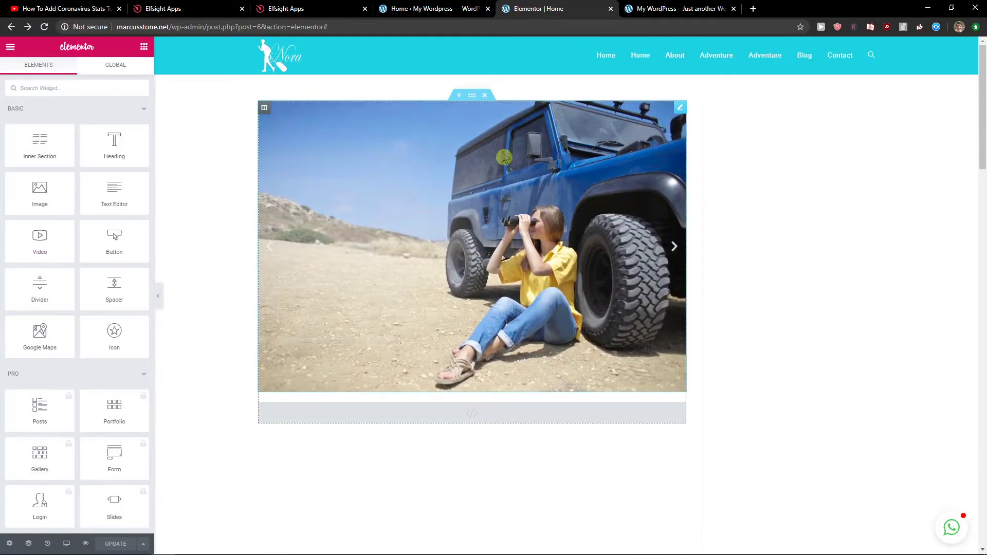
{"action": "left_click", "coordinate": [430, 9]}
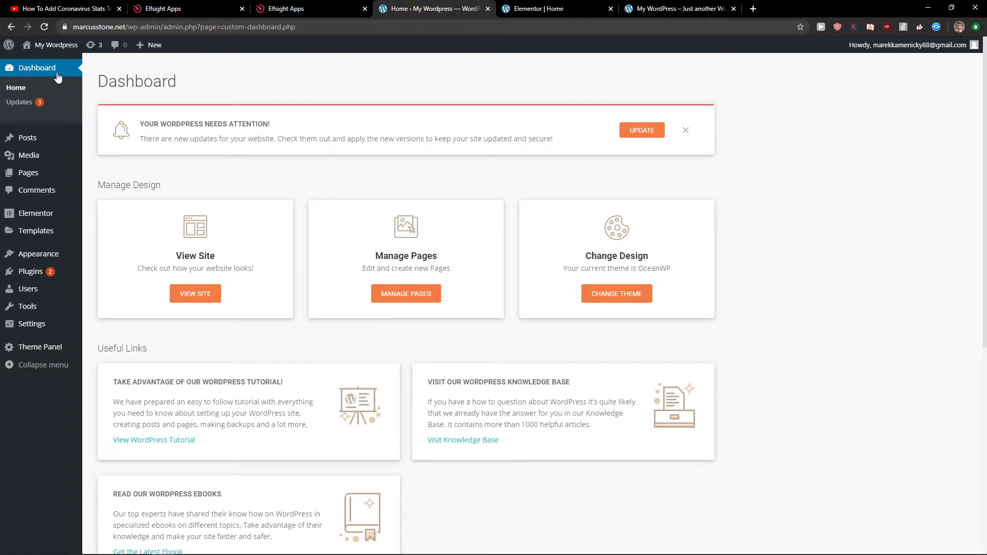
{"action": "mouse_move", "coordinate": [39, 253]}
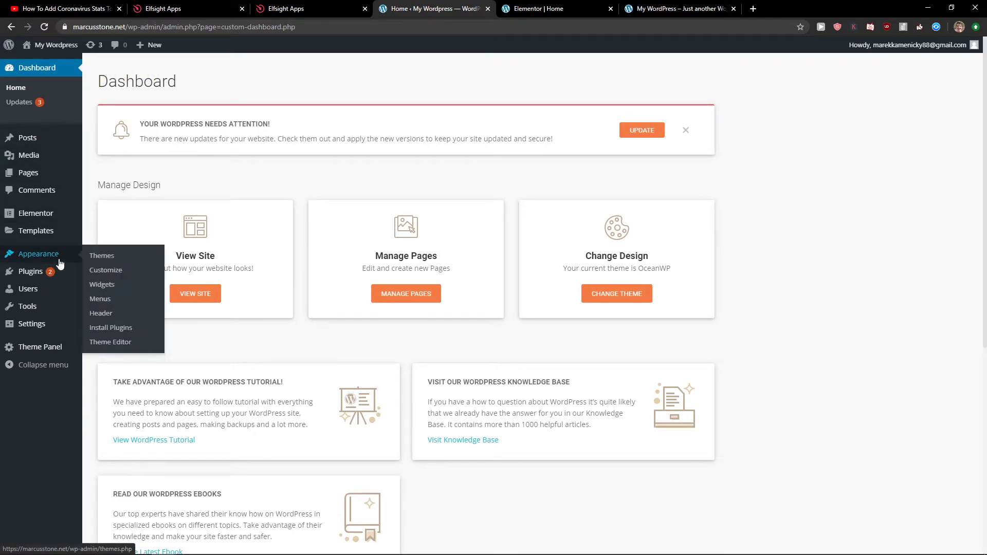
Open Appearance > Theme Editor for OceanWP, glancing at the site front page in between.
{"action": "left_click", "coordinate": [110, 341]}
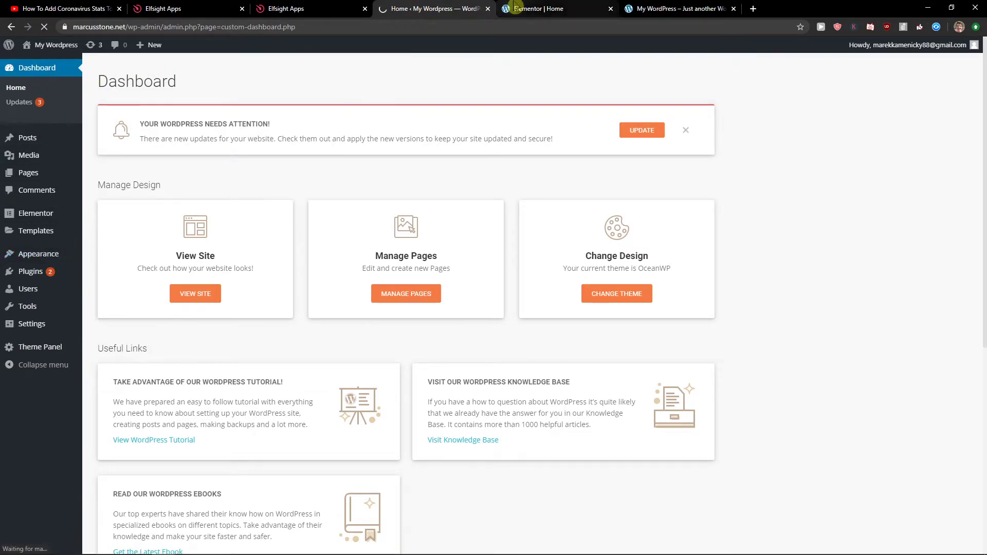
{"action": "left_click", "coordinate": [679, 8]}
{"action": "scroll", "coordinate": [819, 262], "scroll_direction": "up", "scroll_amount": 5}
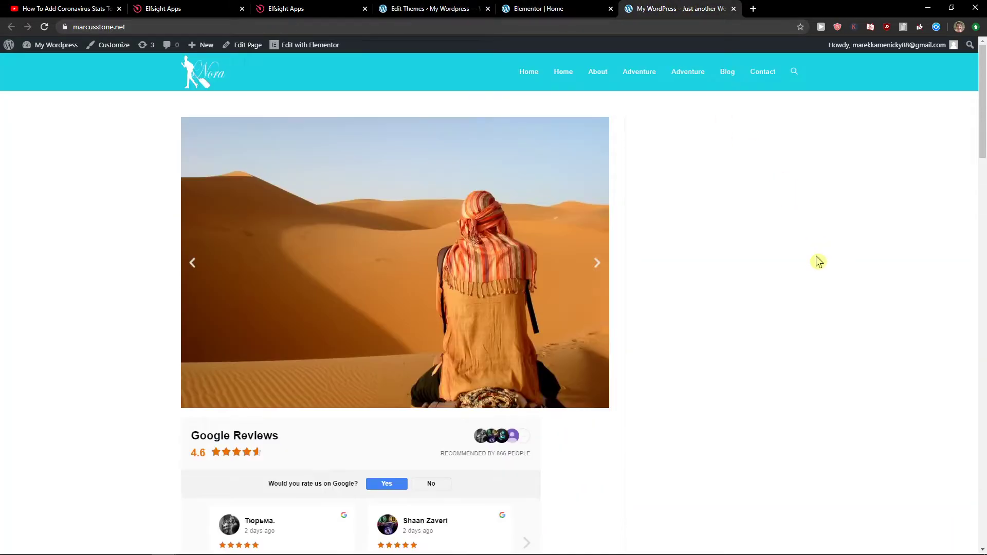
{"action": "scroll", "coordinate": [819, 262], "scroll_direction": "down", "scroll_amount": 5}
{"action": "scroll", "coordinate": [694, 309], "scroll_direction": "down", "scroll_amount": 5}
{"action": "scroll", "coordinate": [547, 347], "scroll_direction": "down", "scroll_amount": 3}
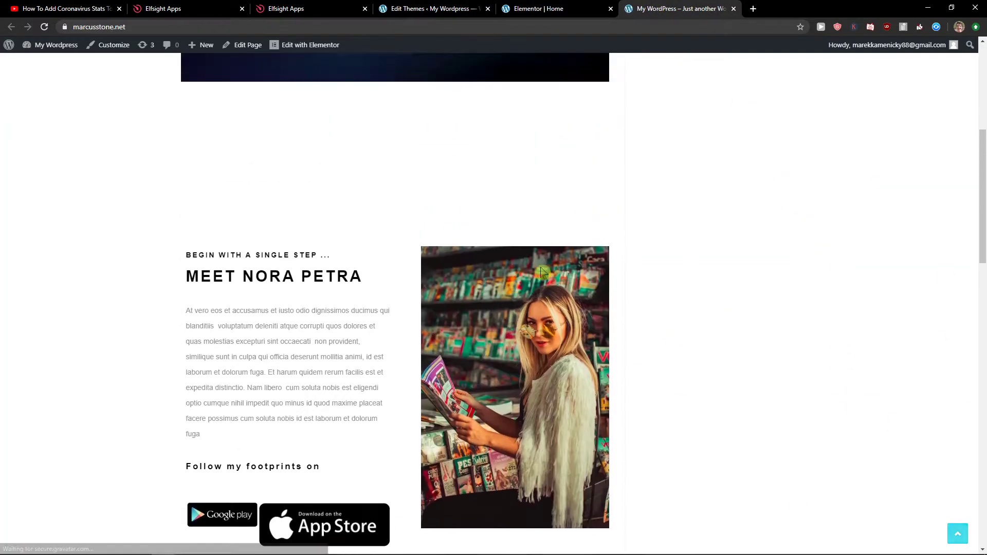
{"action": "scroll", "coordinate": [771, 309], "scroll_direction": "down", "scroll_amount": 5}
{"action": "scroll", "coordinate": [771, 309], "scroll_direction": "up", "scroll_amount": 8}
{"action": "scroll", "coordinate": [895, 479], "scroll_direction": "up", "scroll_amount": 5}
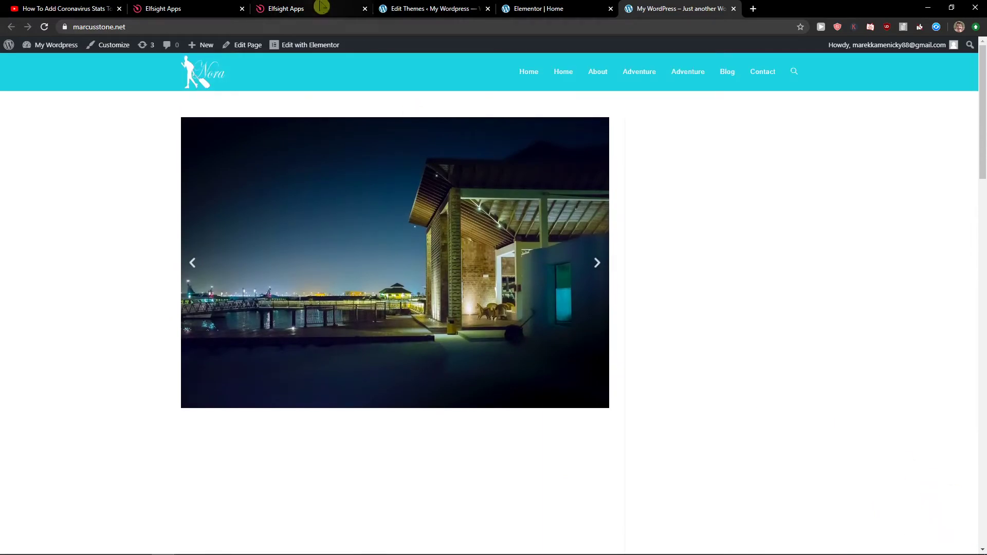
{"action": "left_click", "coordinate": [424, 9]}
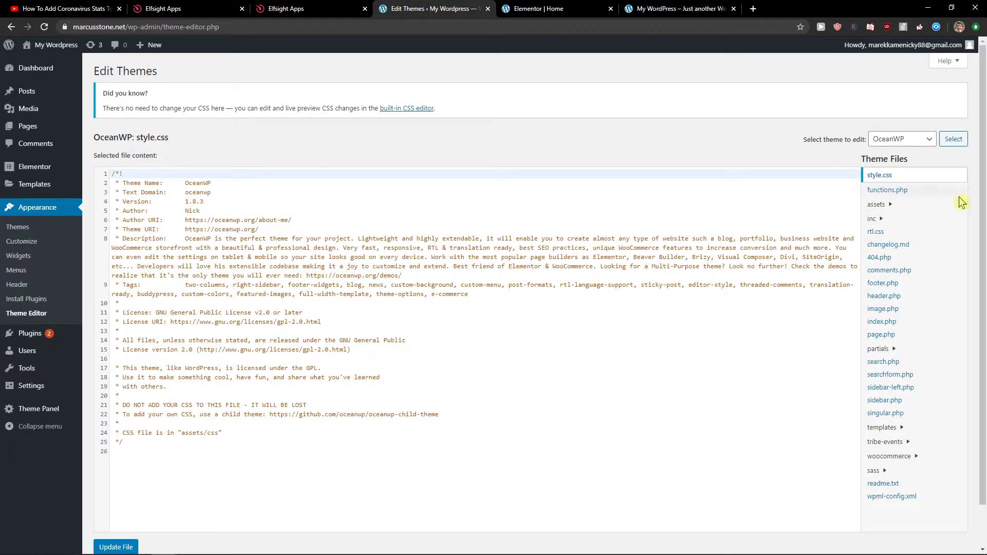
Paste the Elfsight embed code after </head> in header.php and update the file.
{"action": "left_click", "coordinate": [884, 296]}
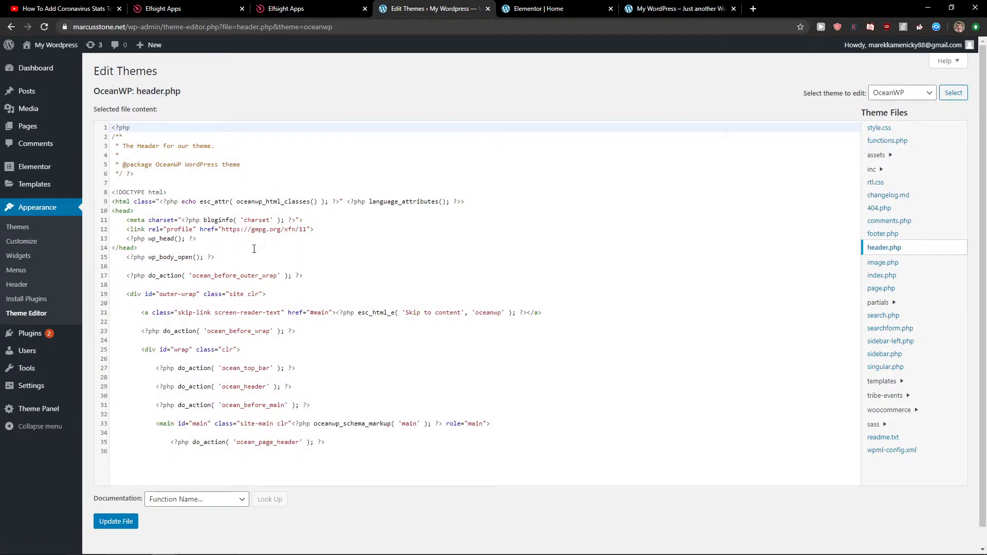
{"action": "left_click", "coordinate": [254, 248]}
{"action": "key", "text": "Return"}
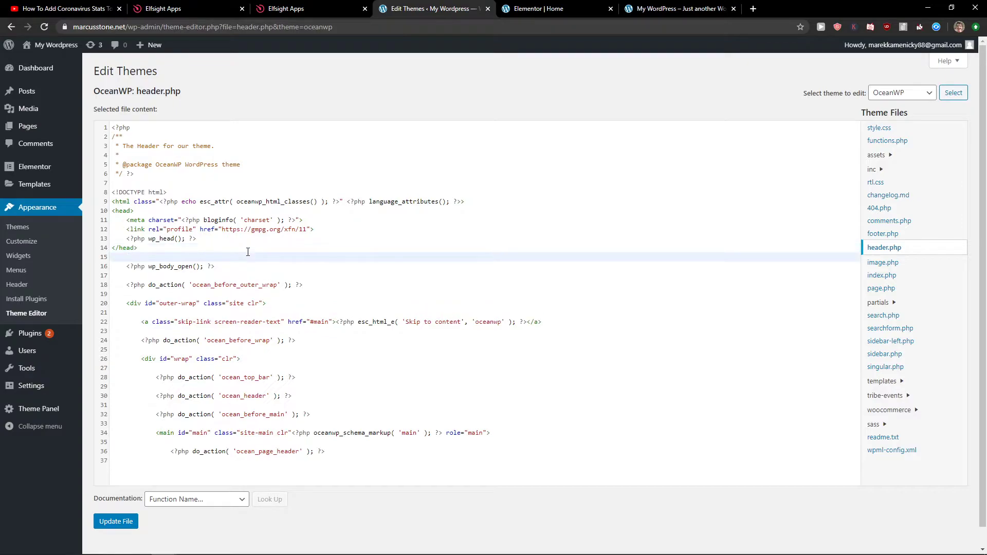
{"action": "type", "text": "<script src=\"https://apps.elfsight.com/p/platform.js\" defer></script> <div class=\"elfsight-app-26ae4a46-11b2-4d8f-82c1-5ff1fbfde076\"></div>"}
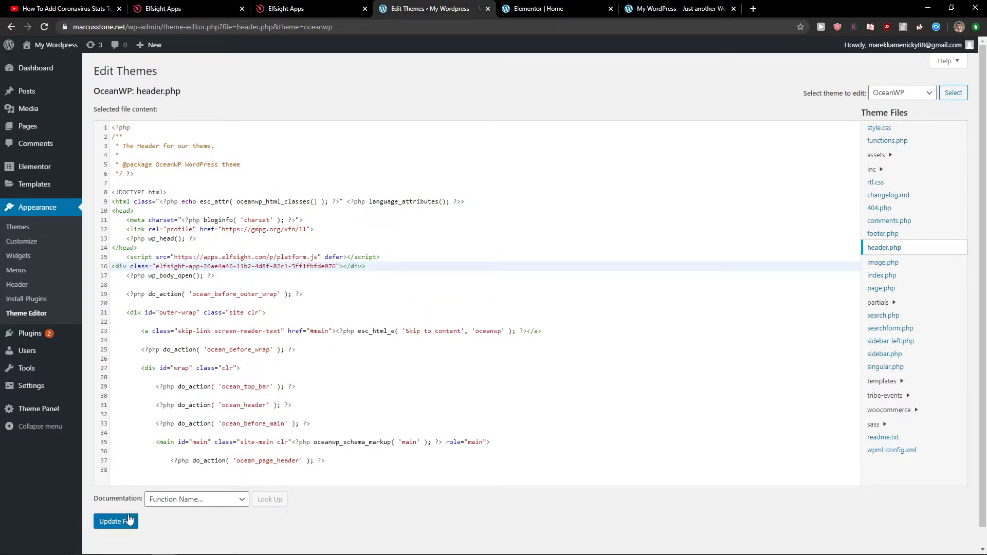
{"action": "left_click", "coordinate": [129, 522]}
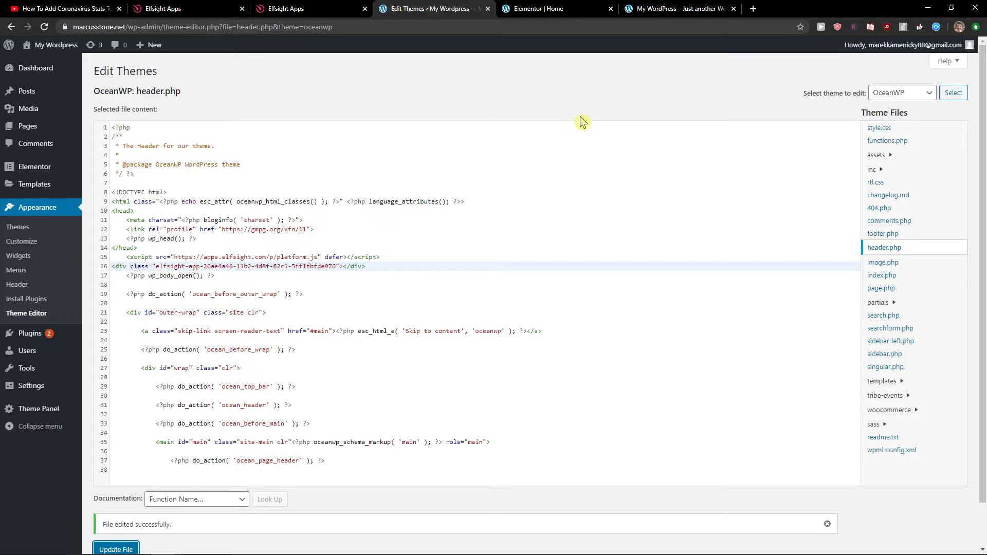
Bring up the live home page and reload it to show the WhatsApp chat button.
{"action": "left_click", "coordinate": [556, 9]}
{"action": "left_click", "coordinate": [679, 9]}
{"action": "key", "text": "F5"}
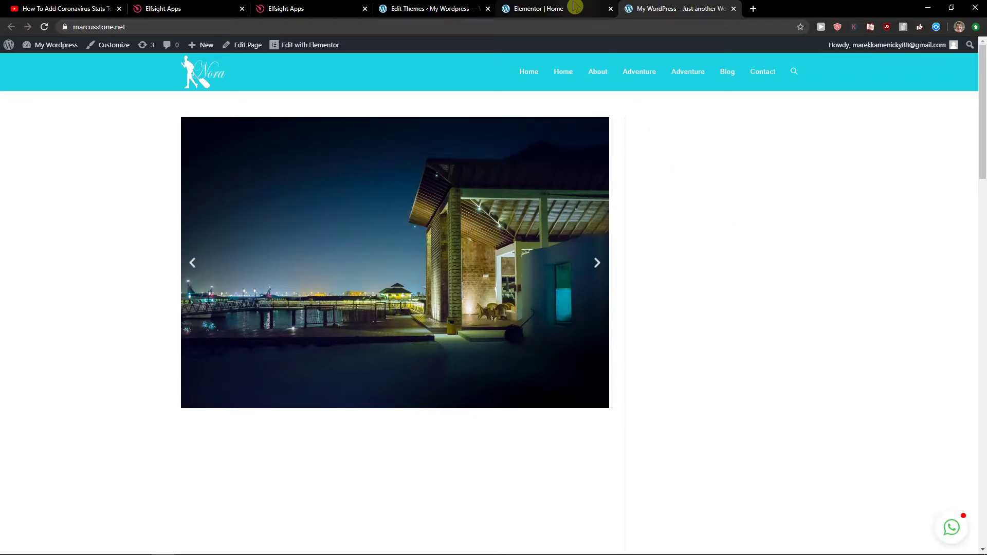
Open the WhatsApp chat popup on the home page and the Blog page, then close it.
{"action": "left_click", "coordinate": [951, 527]}
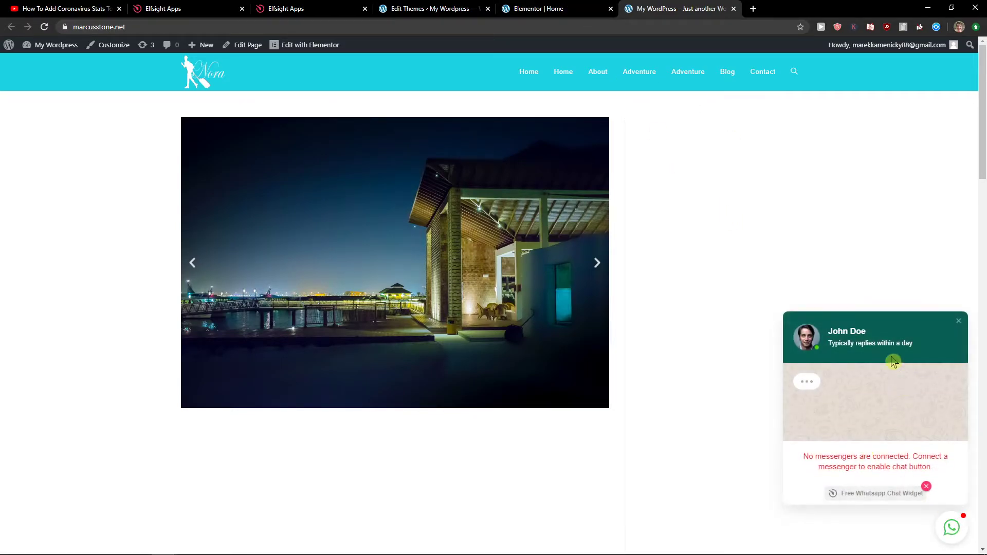
{"action": "left_click", "coordinate": [727, 71]}
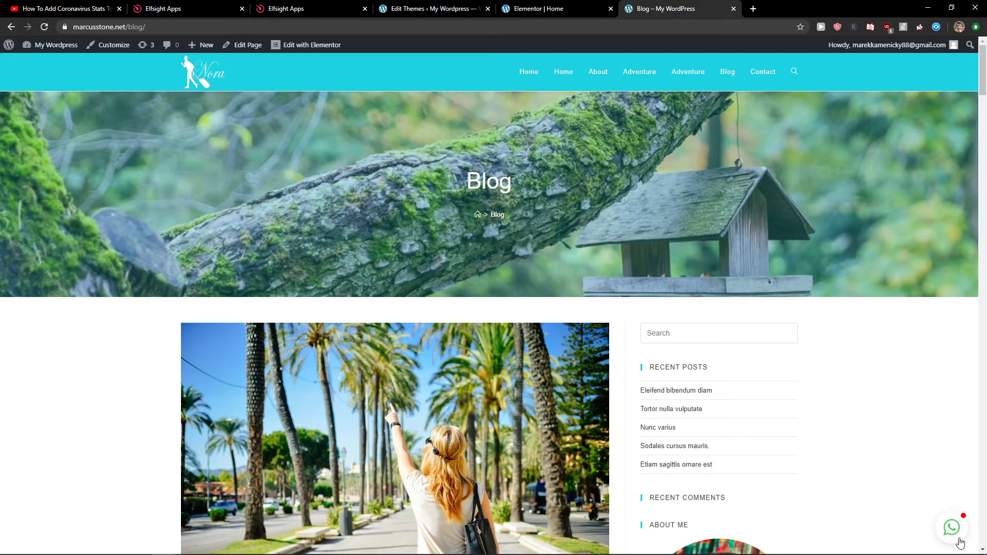
{"action": "left_click", "coordinate": [951, 527]}
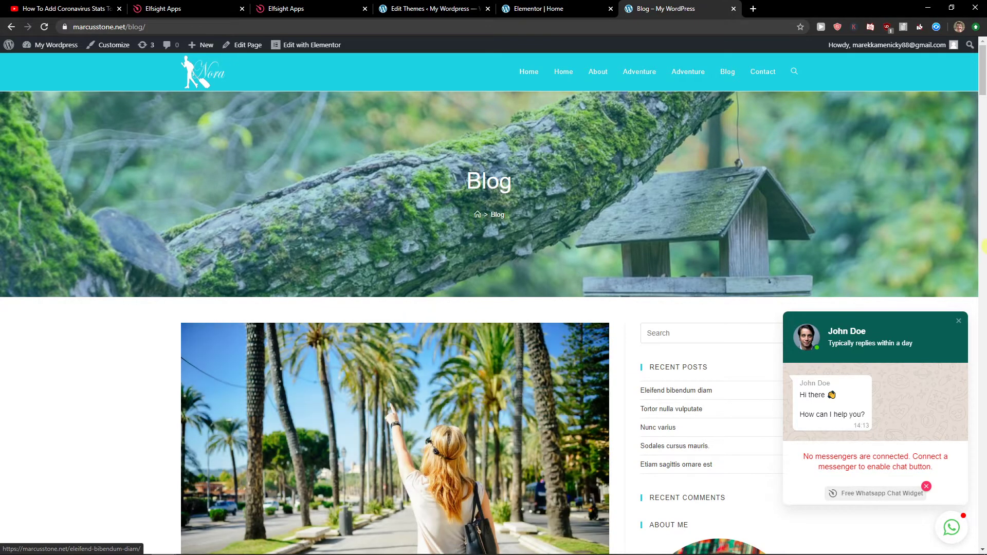
{"action": "left_click", "coordinate": [957, 322]}
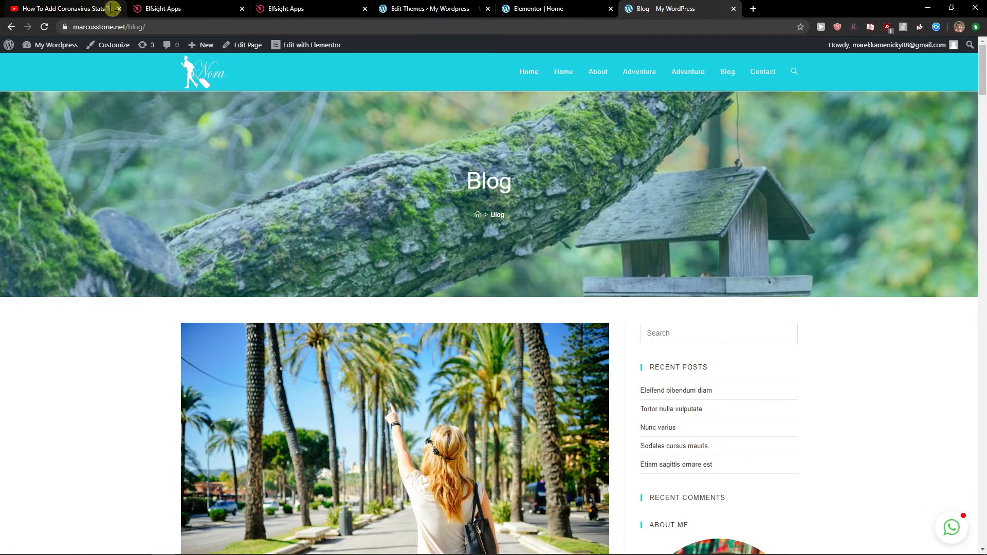
Check the Elementor editor tab and return to the Blog page.
{"action": "left_click", "coordinate": [556, 9]}
{"action": "scroll", "coordinate": [829, 197], "scroll_direction": "down", "scroll_amount": 5}
{"action": "scroll", "coordinate": [825, 209], "scroll_direction": "up", "scroll_amount": 5}
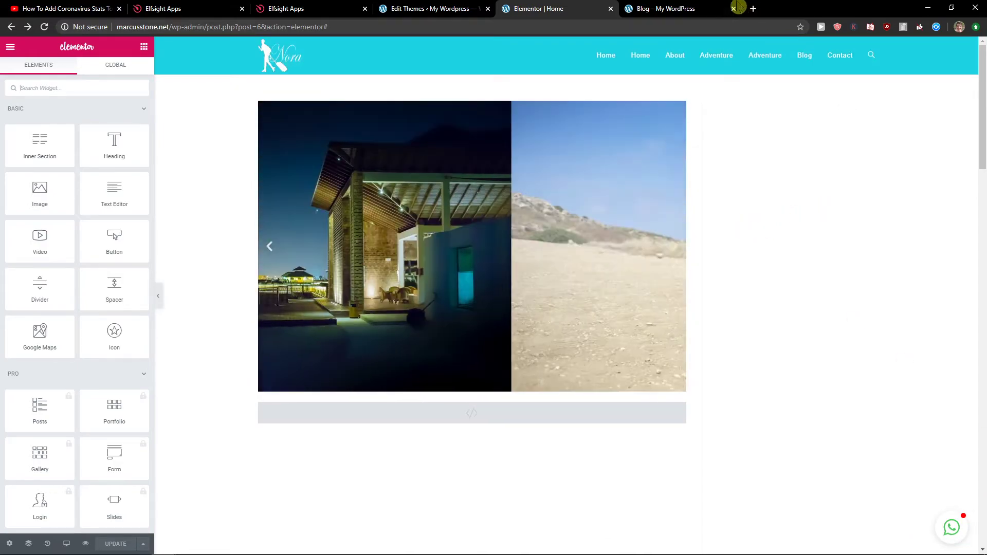
{"action": "left_click", "coordinate": [665, 9]}
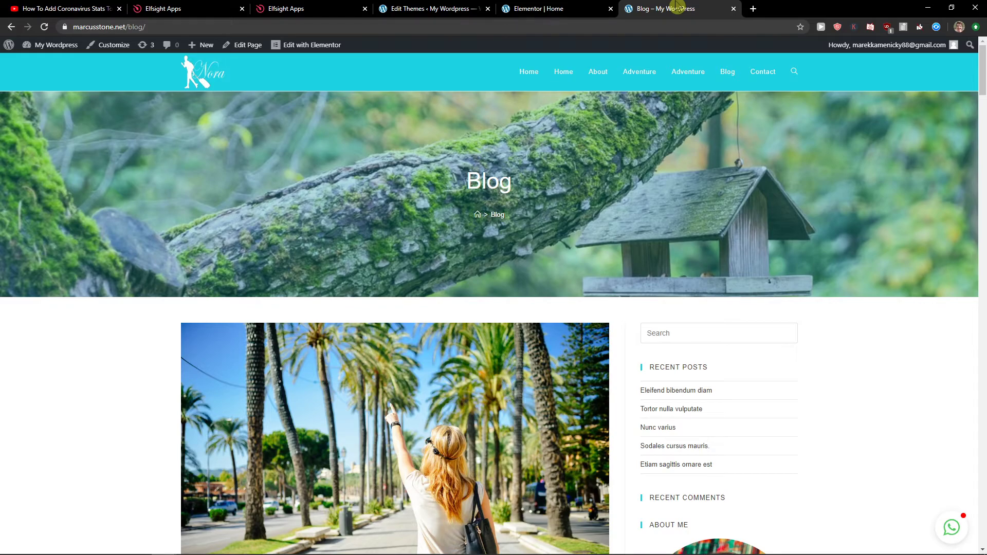
Delete the Elfsight script and div lines from header.php, update the file, and switch to Elementor.
{"action": "left_click", "coordinate": [423, 9]}
{"action": "left_click_drag", "start_coordinate": [367, 265], "coordinate": [112, 257]}
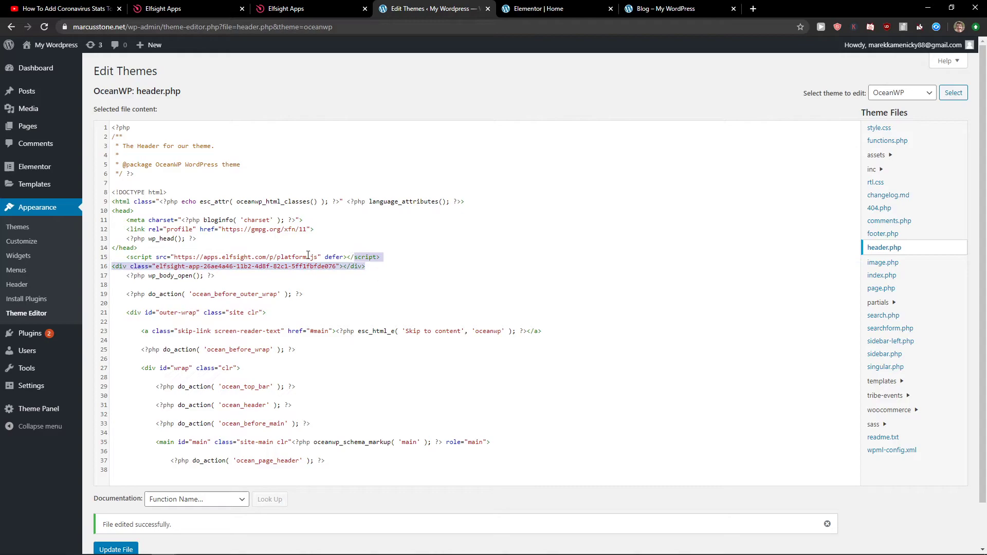
{"action": "key", "text": "Delete"}
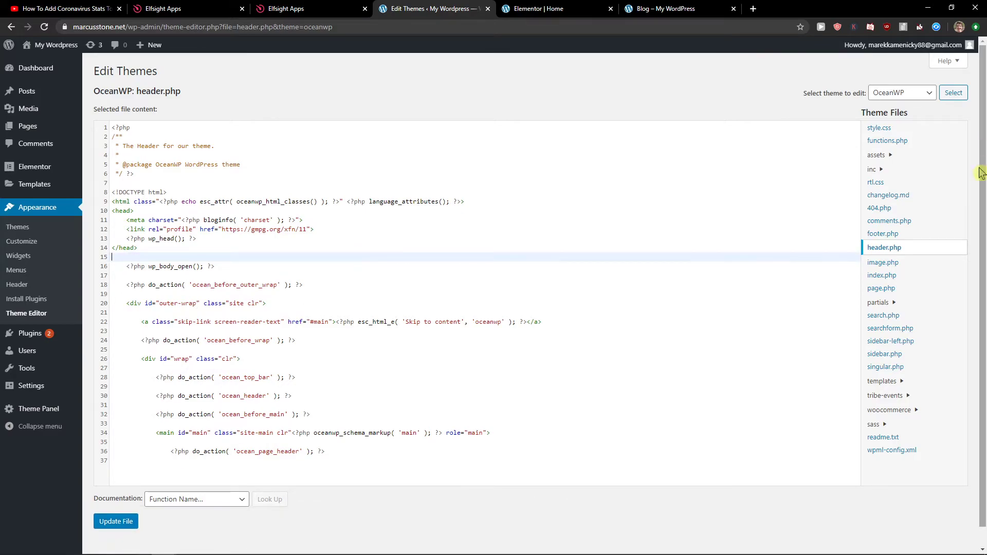
{"action": "left_click", "coordinate": [117, 538]}
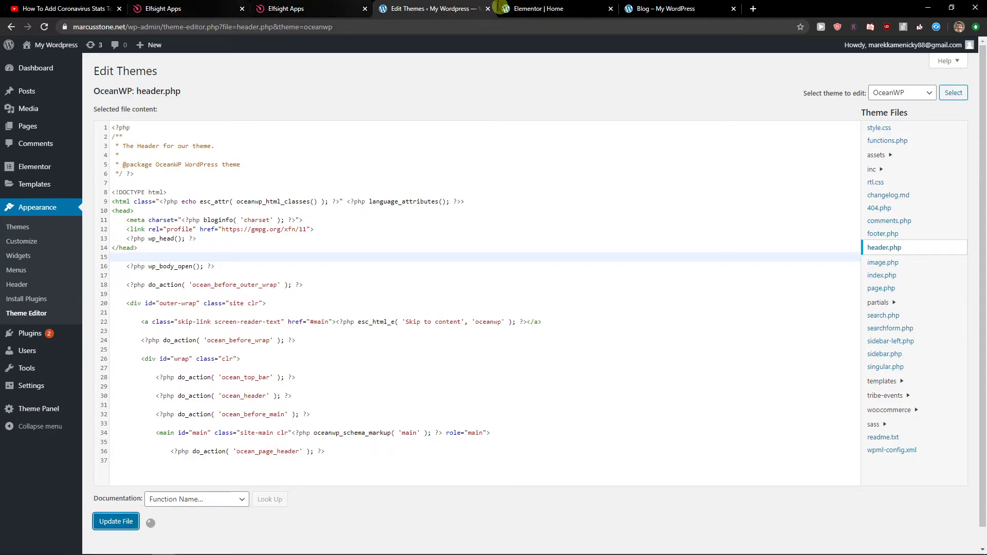
{"action": "left_click", "coordinate": [538, 9]}
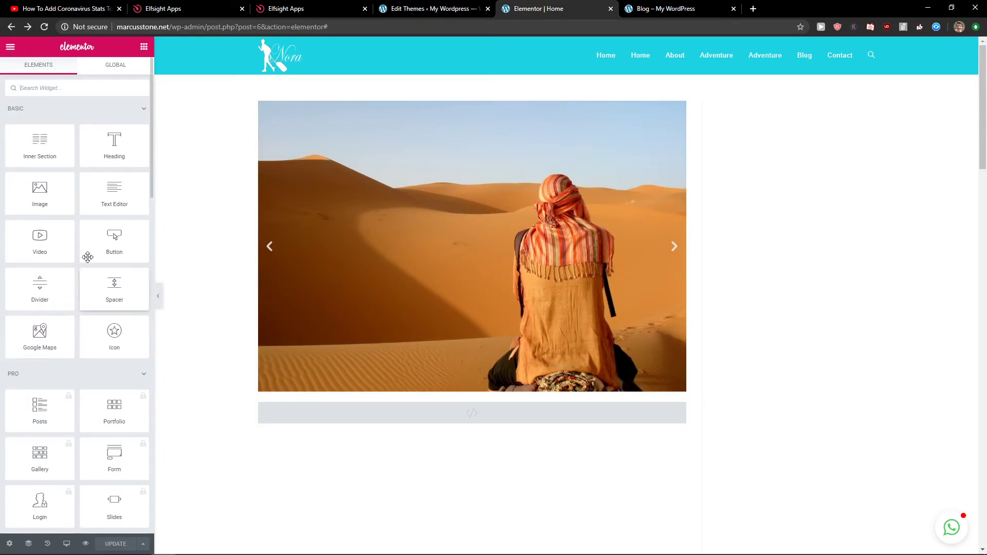
{"action": "scroll", "coordinate": [113, 313], "scroll_direction": "down", "scroll_amount": 3}
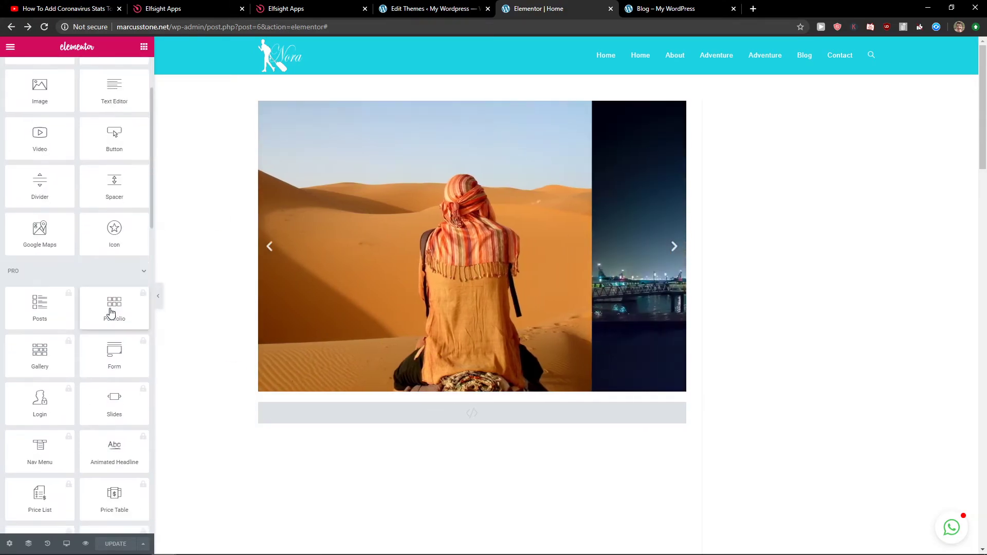
{"action": "scroll", "coordinate": [112, 312], "scroll_direction": "up", "scroll_amount": 5}
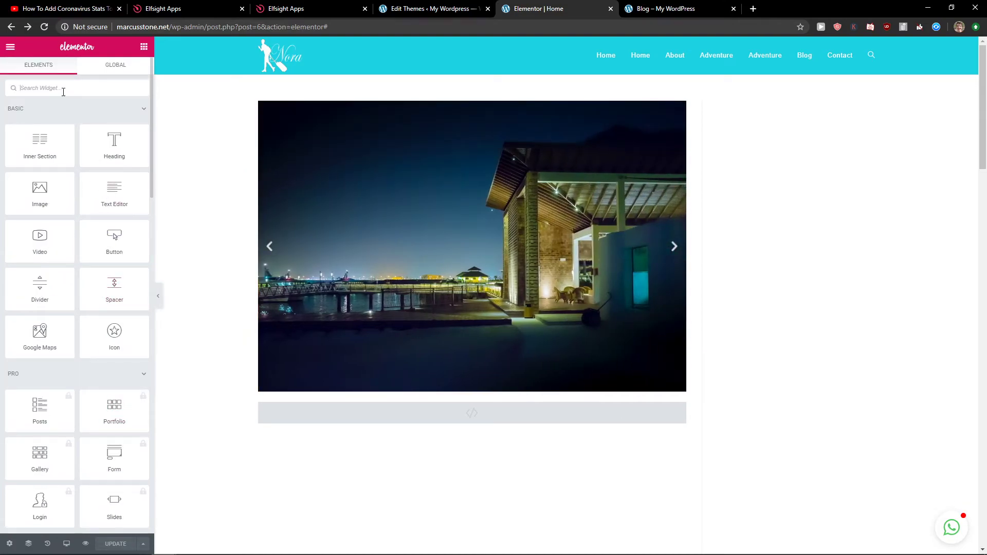
{"action": "type", "text": "ht"}
Drag an HTML element below the slider and paste the Elfsight chat code into it.
{"action": "left_click_drag", "start_coordinate": [40, 123], "coordinate": [376, 425]}
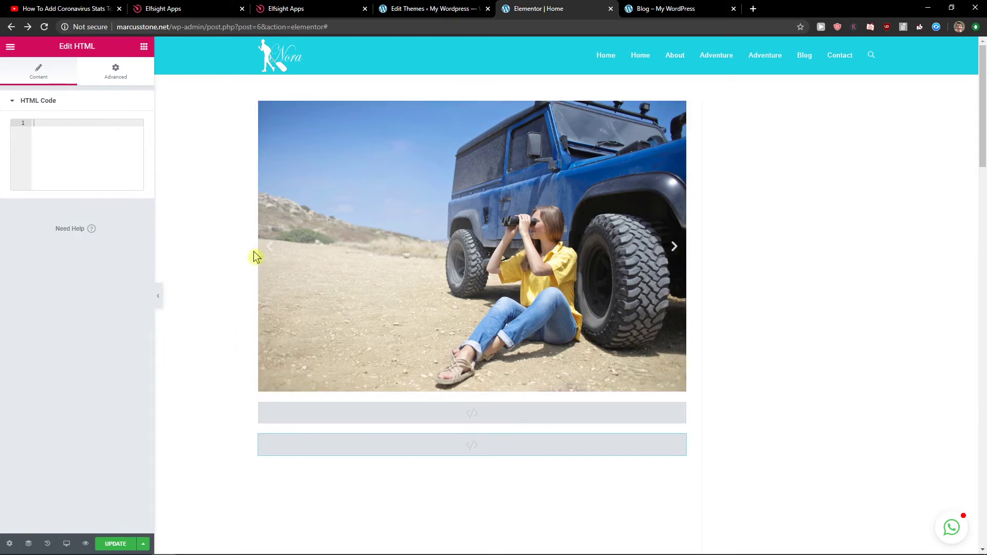
{"action": "key", "text": "ctrl+v"}
{"action": "left_click", "coordinate": [844, 359]}
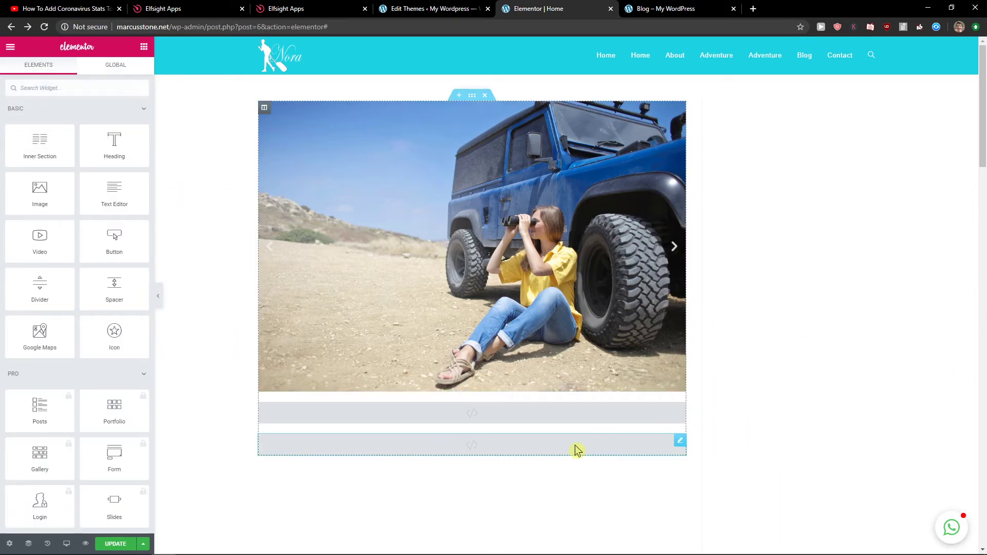
Delete the duplicate HTML element and update the home page.
{"action": "right_click", "coordinate": [643, 413]}
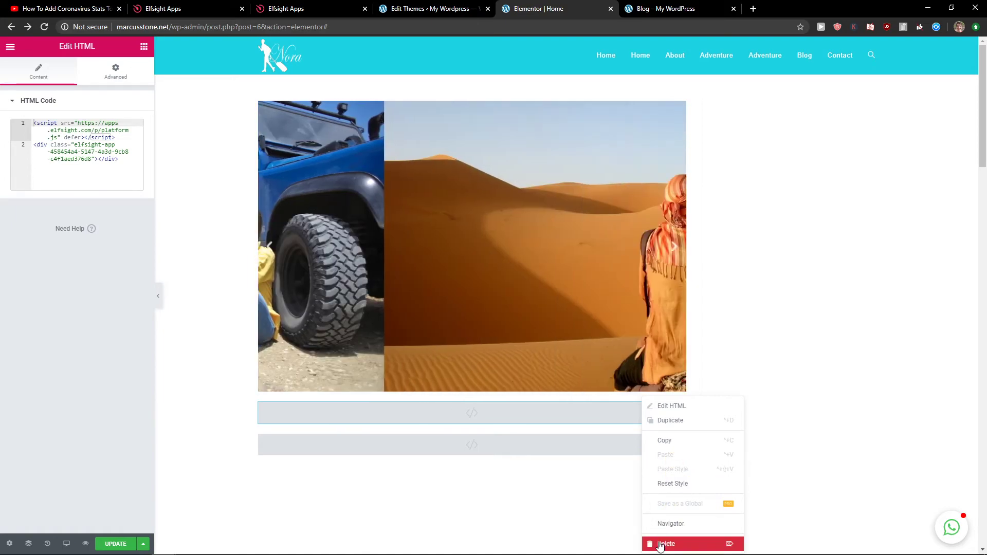
{"action": "left_click", "coordinate": [661, 544]}
{"action": "left_click", "coordinate": [115, 544]}
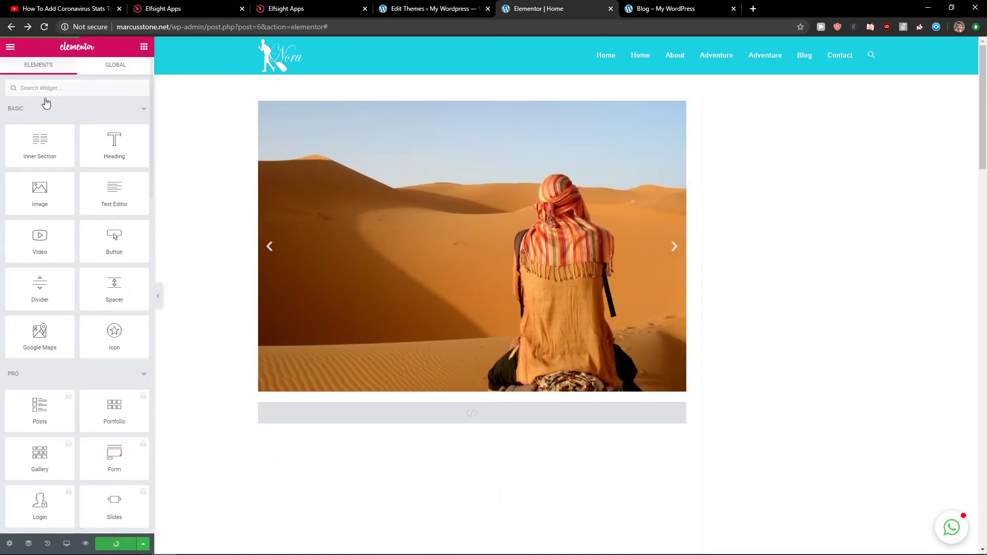
View the live home page, expand its WhatsApp chat popup, and check the Blog page shows no widget.
{"action": "left_click", "coordinate": [10, 46]}
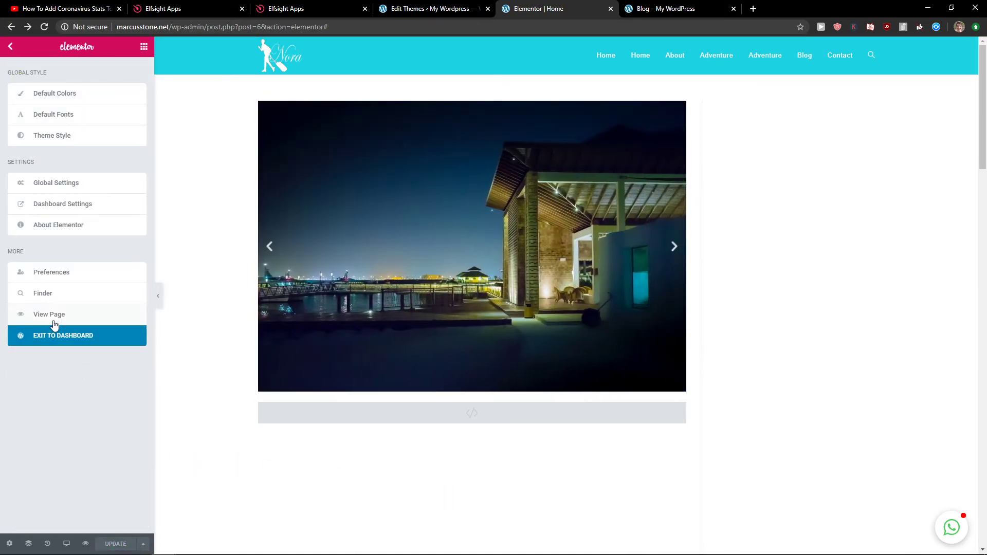
{"action": "left_click", "coordinate": [49, 314]}
{"action": "left_click", "coordinate": [679, 9]}
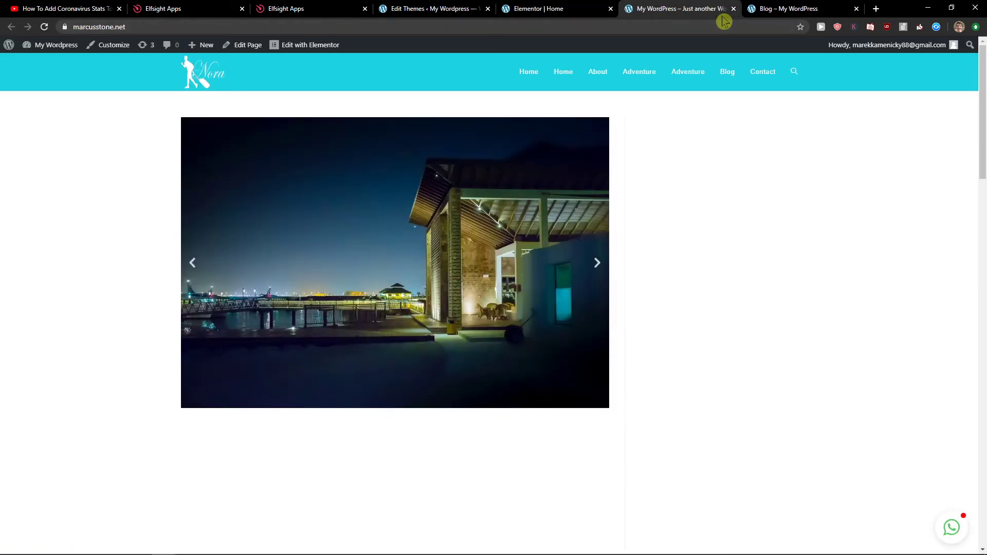
{"action": "left_click", "coordinate": [951, 527]}
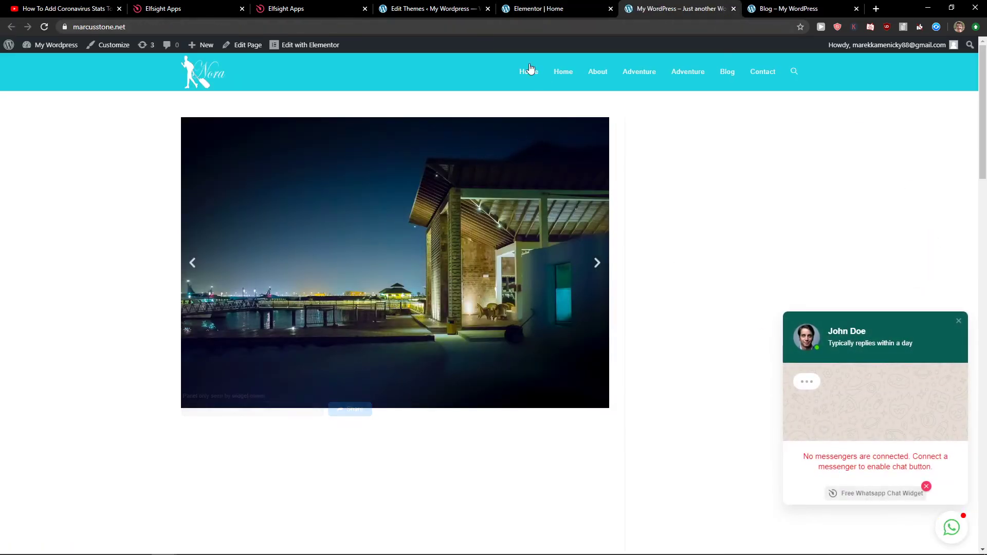
{"action": "left_click", "coordinate": [726, 71]}
{"action": "scroll", "coordinate": [968, 499], "scroll_direction": "down", "scroll_amount": 5}
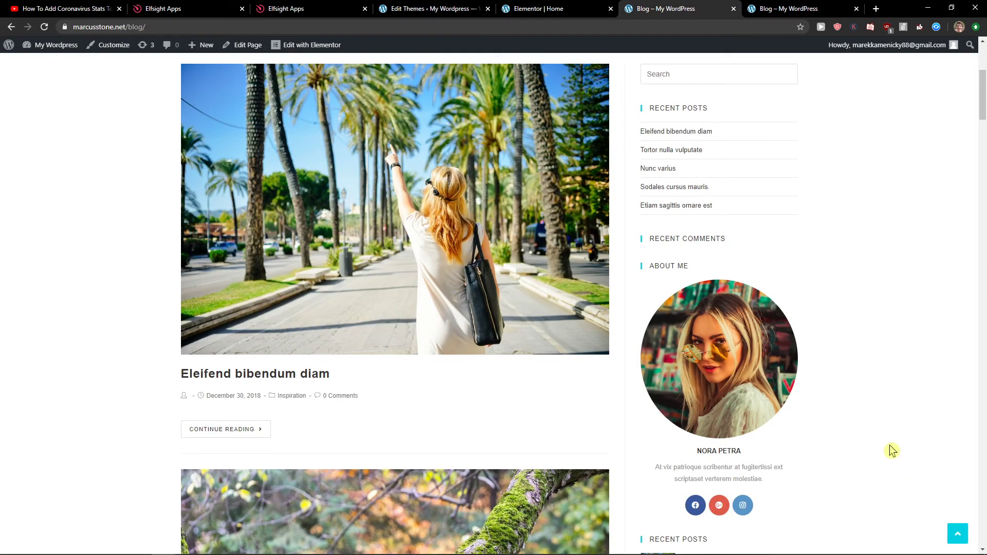
Return to Elfsight pricing and view the All Apps Pack plans.
{"action": "left_click", "coordinate": [286, 9]}
{"action": "left_click", "coordinate": [586, 121]}
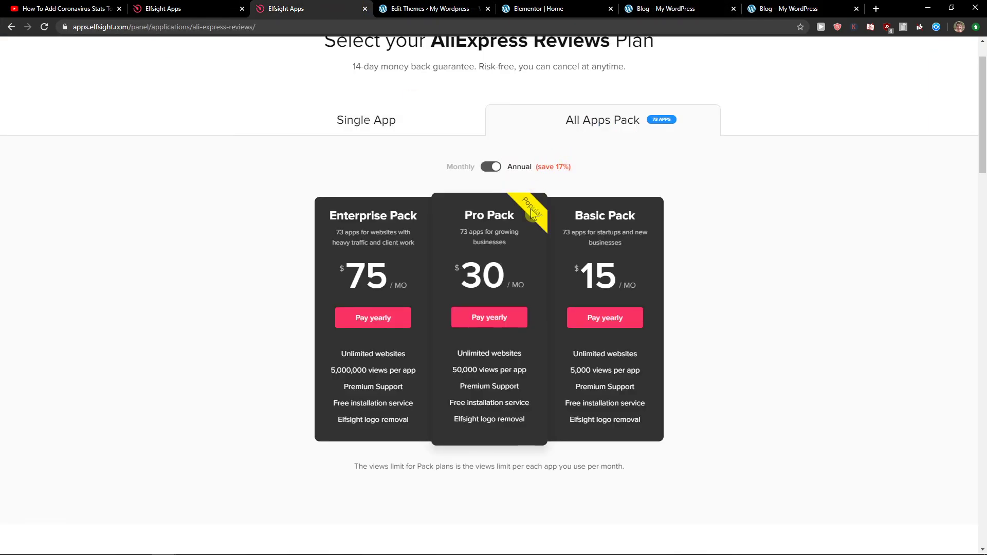
Show the Single App plans: Enterprise, Pro, Basic and Lite, with Lite current.
{"action": "left_click", "coordinate": [418, 118]}
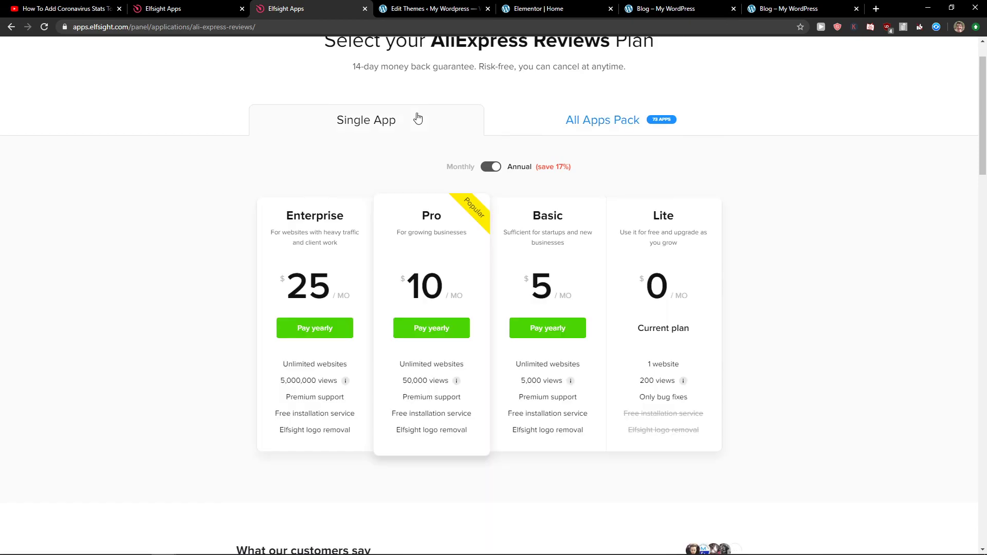